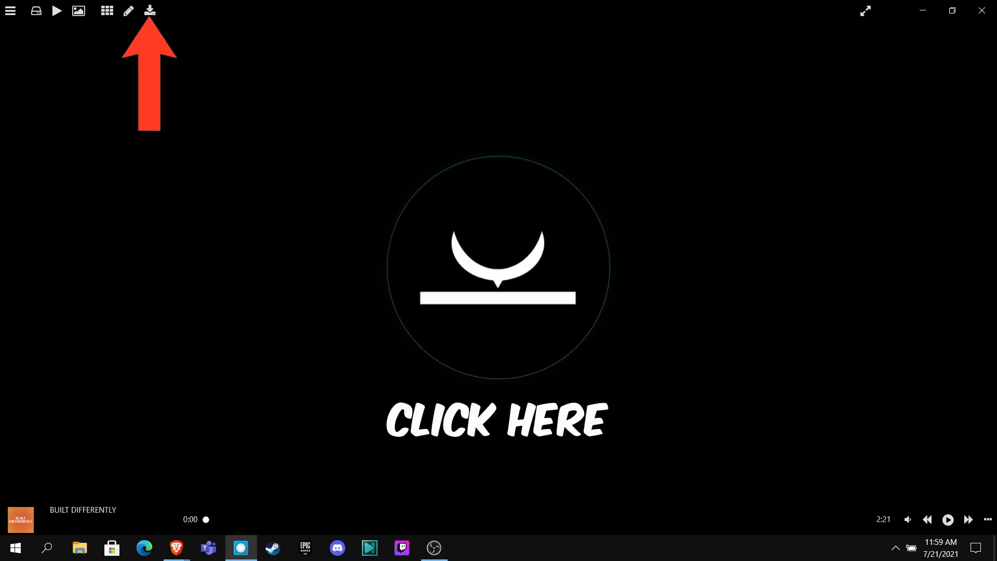
{"action": "left_click", "coordinate": [149, 11]}
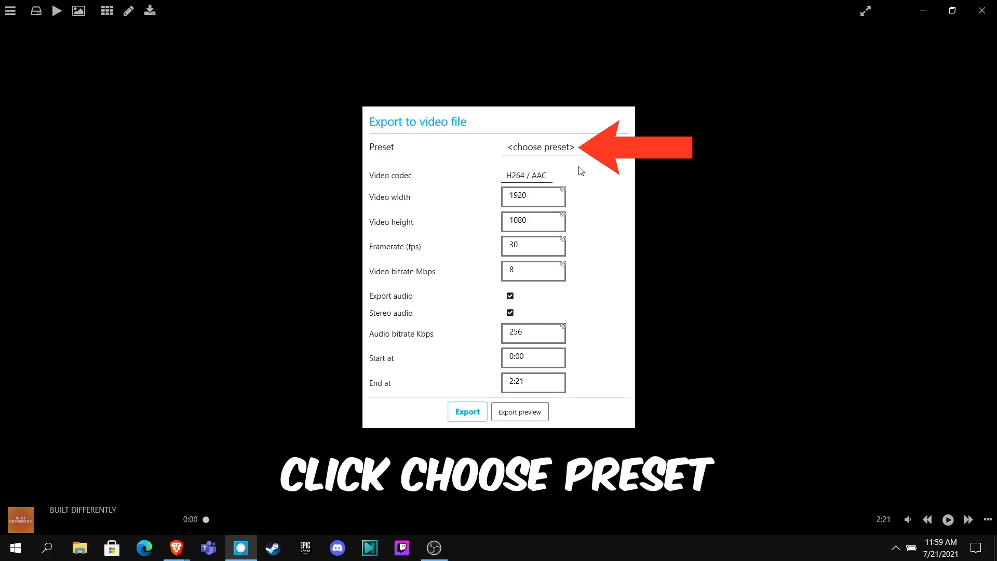
{"action": "left_click", "coordinate": [562, 155]}
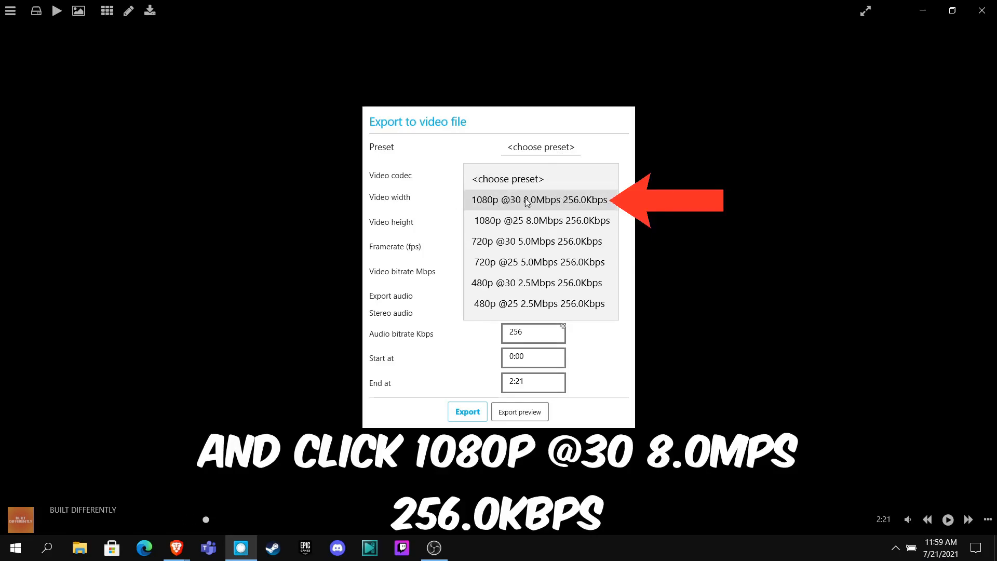
{"action": "left_click", "coordinate": [581, 203]}
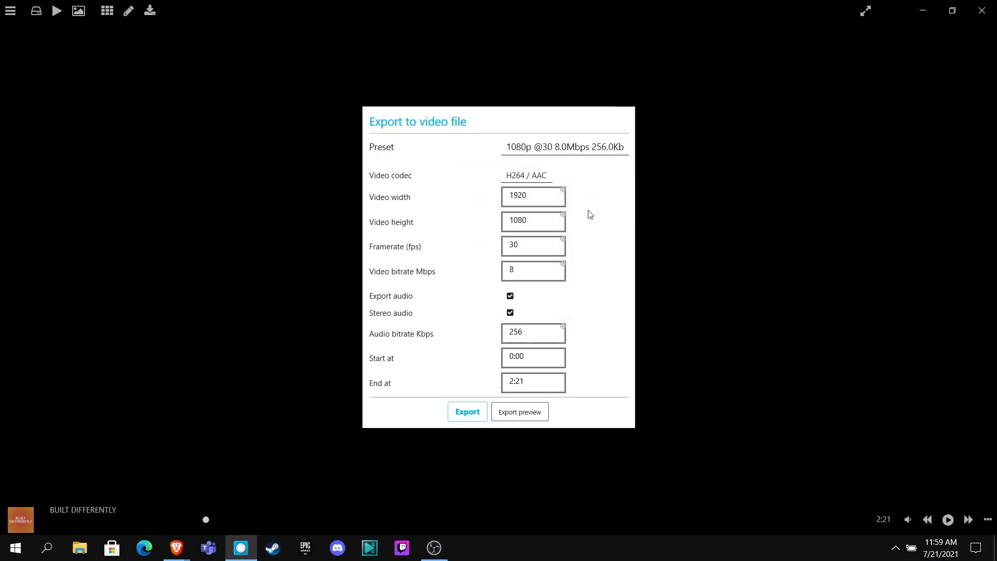
{"action": "left_click", "coordinate": [472, 417]}
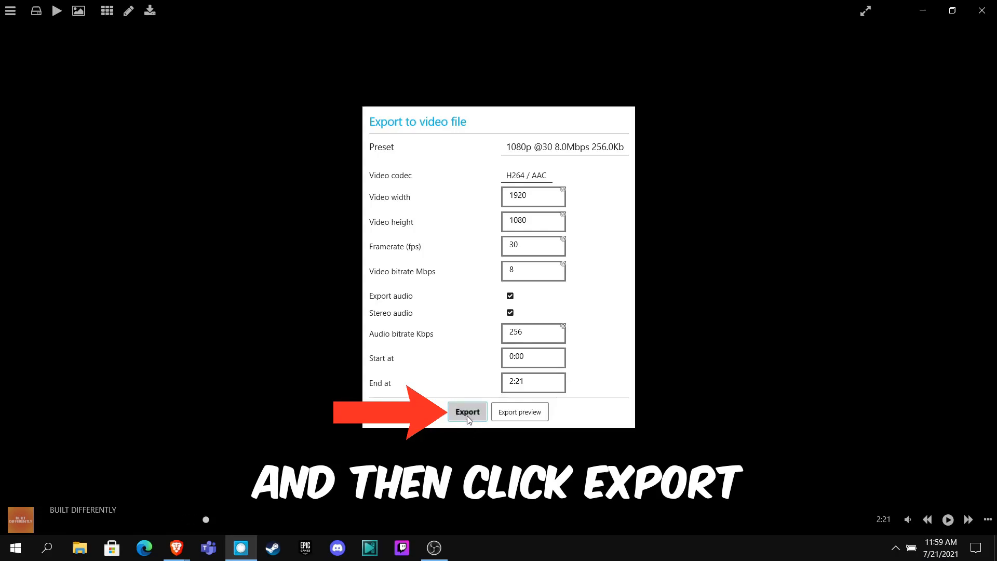
{"action": "left_click", "coordinate": [467, 418]}
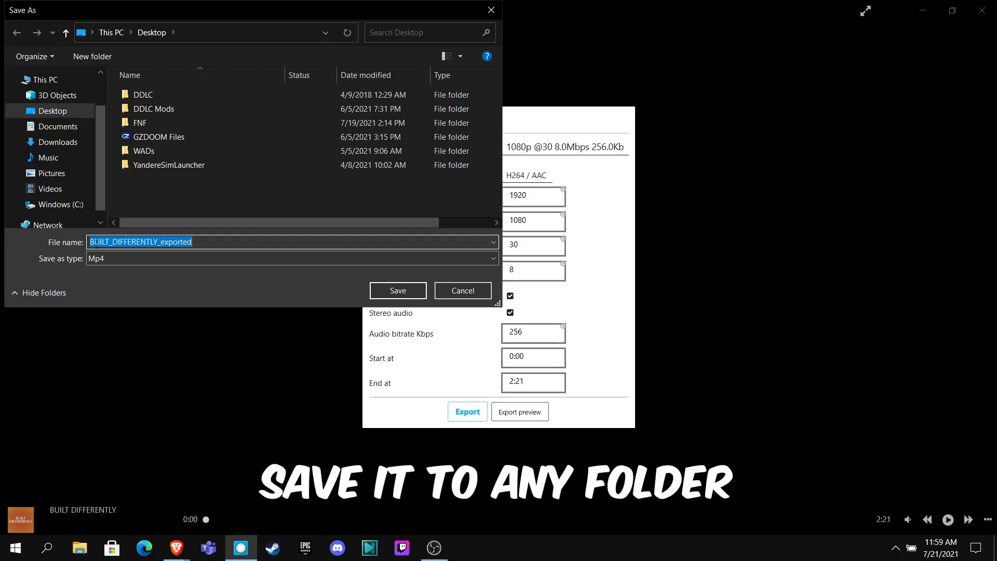
Save the exported video as BUILT_DIFFERENTLY_exported in Mp4 format in the Avee folder inside Music.
{"action": "left_click", "coordinate": [57, 163]}
{"action": "left_click", "coordinate": [174, 96]}
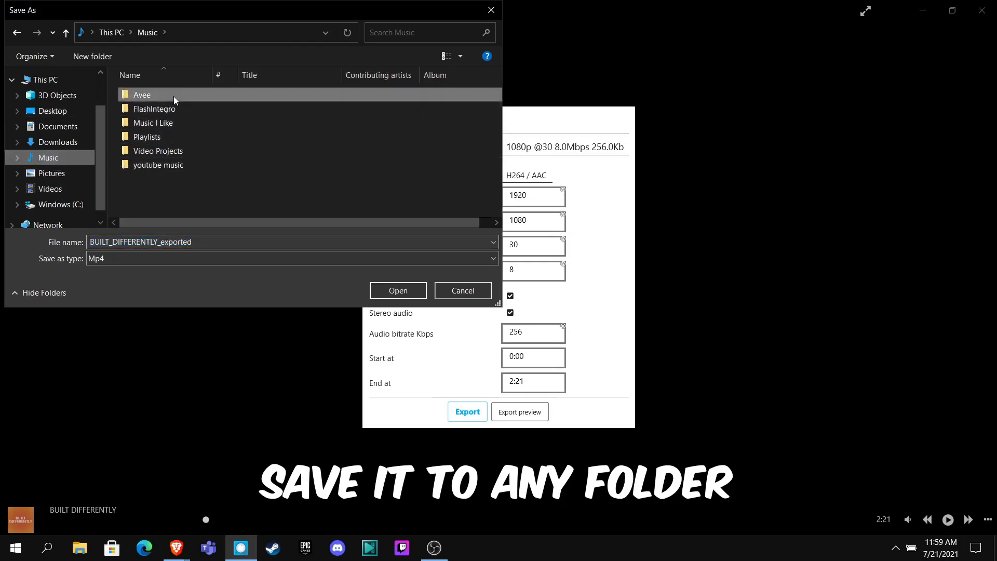
{"action": "double_click", "coordinate": [173, 95]}
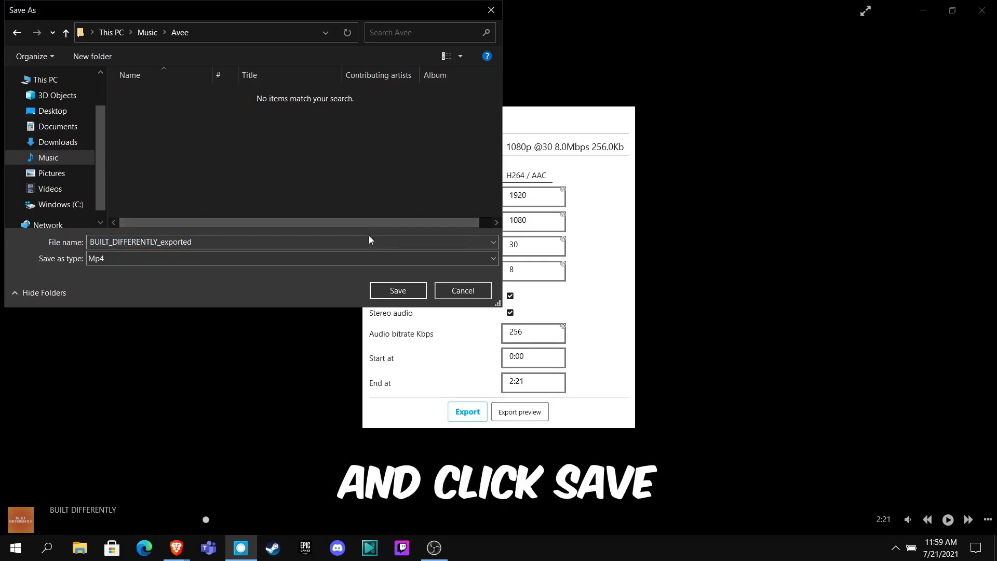
{"action": "left_click", "coordinate": [391, 291]}
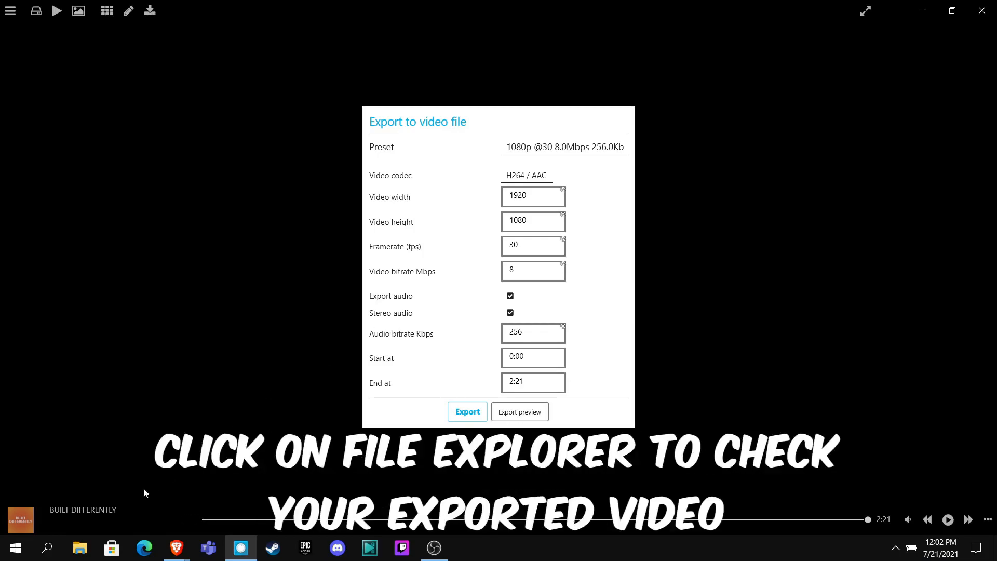
Switch to File Explorer and open the exported video to check it.
{"action": "left_click", "coordinate": [85, 543]}
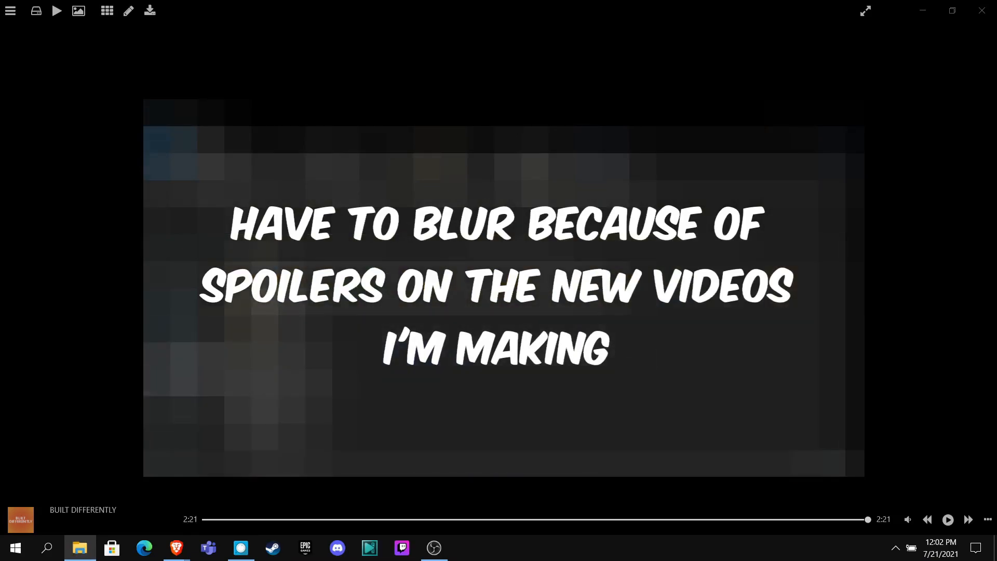
{"action": "double_click", "coordinate": [282, 255]}
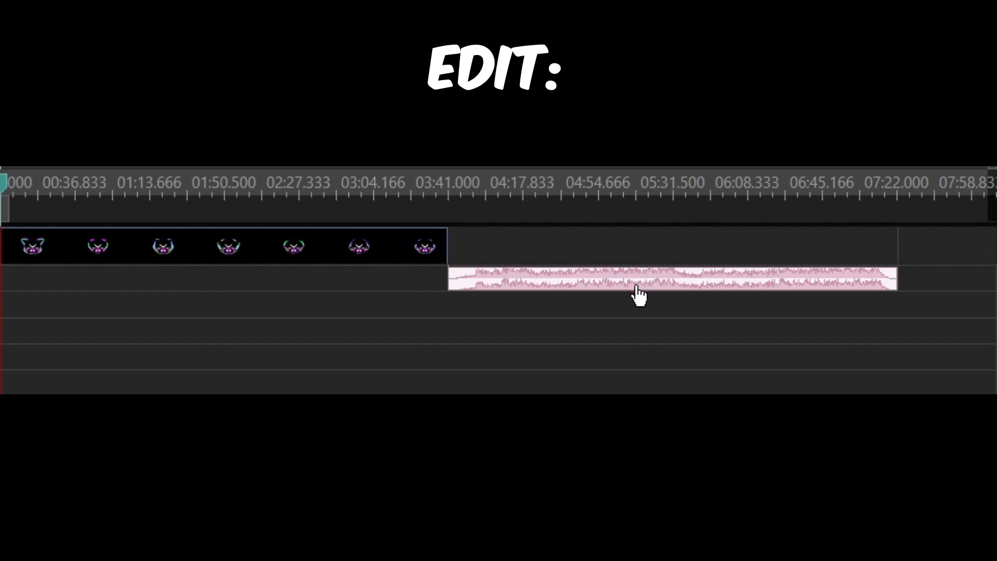
Move the audio clip to the start of the timeline so it lines up beneath the visualizer video clip.
{"action": "left_click", "coordinate": [628, 284]}
{"action": "left_click_drag", "start_coordinate": [628, 284], "coordinate": [96, 296]}
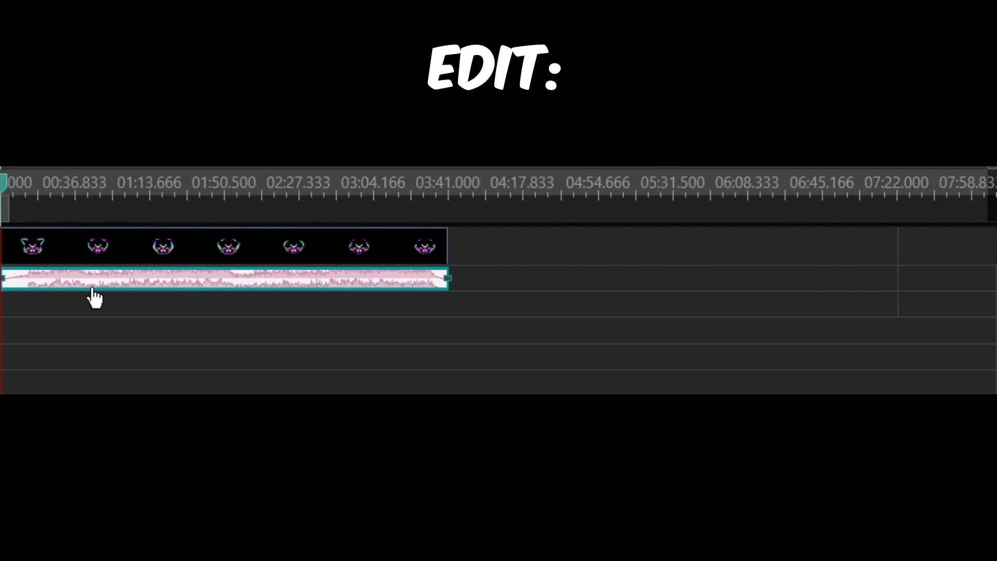
{"action": "scroll", "coordinate": [218, 294], "scroll_direction": "up", "scroll_amount": 1}
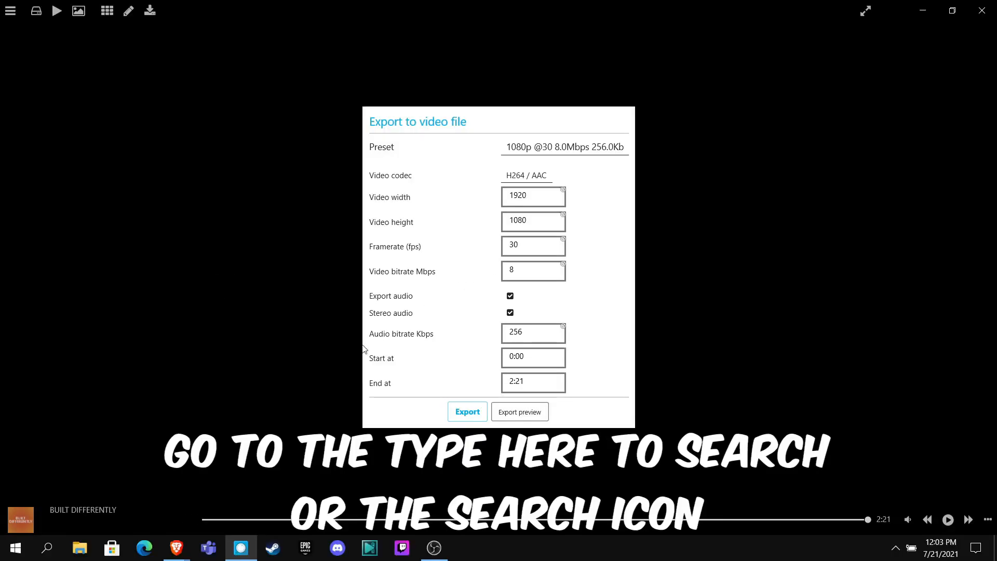
Search Windows for the Video Editor app and open it.
{"action": "left_click", "coordinate": [46, 552]}
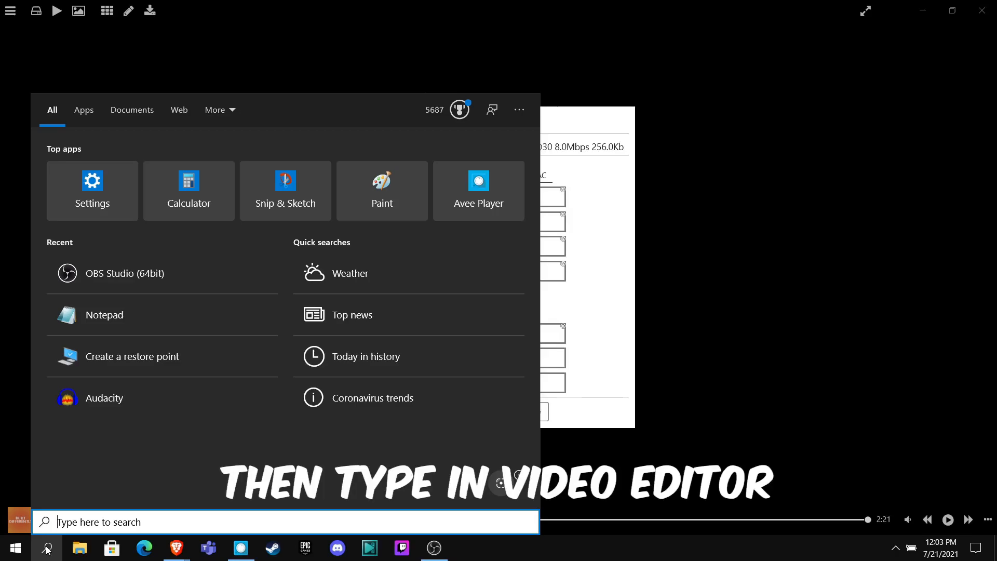
{"action": "type", "text": "Video"}
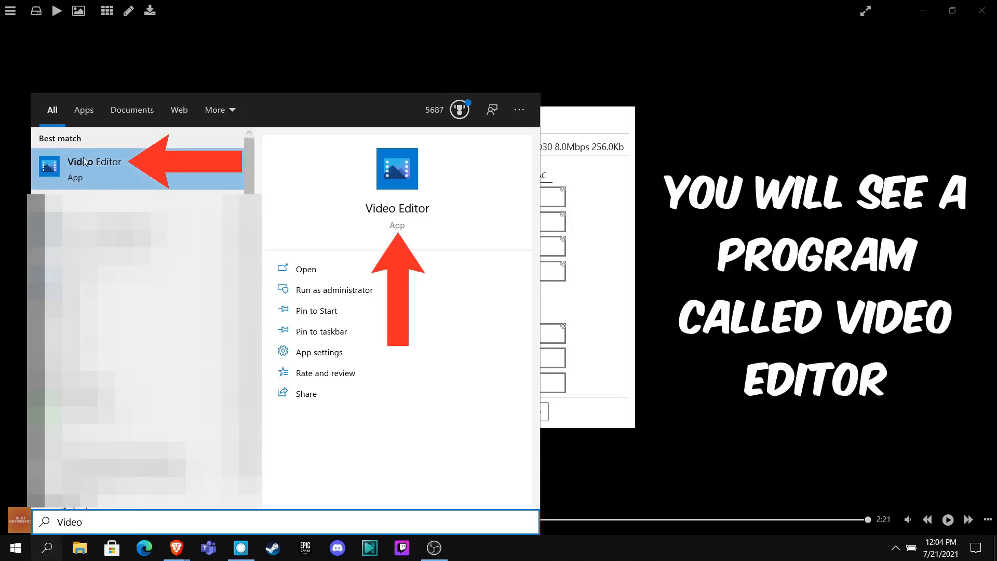
{"action": "left_click", "coordinate": [115, 164]}
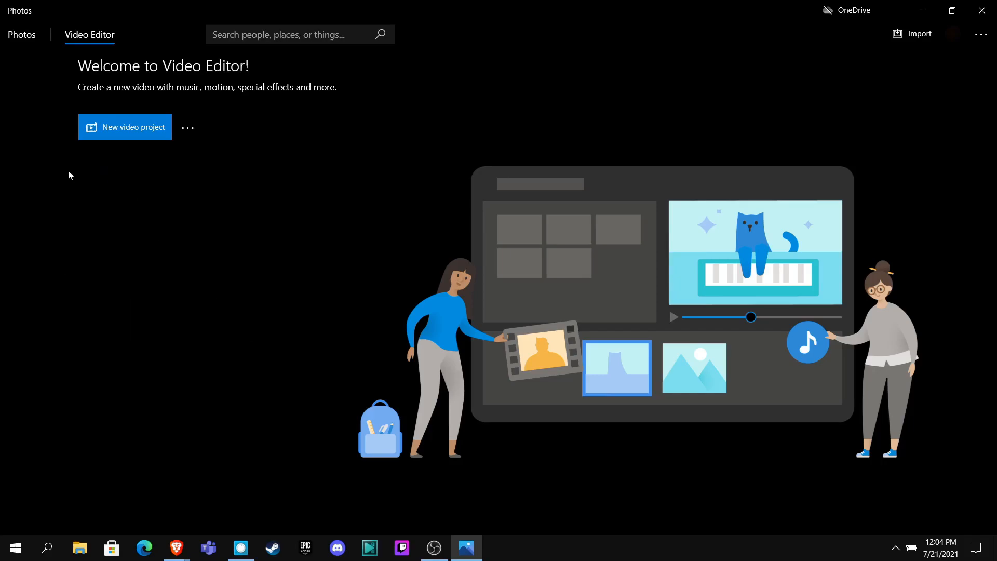
Create a new video project named Test.
{"action": "left_click", "coordinate": [121, 129]}
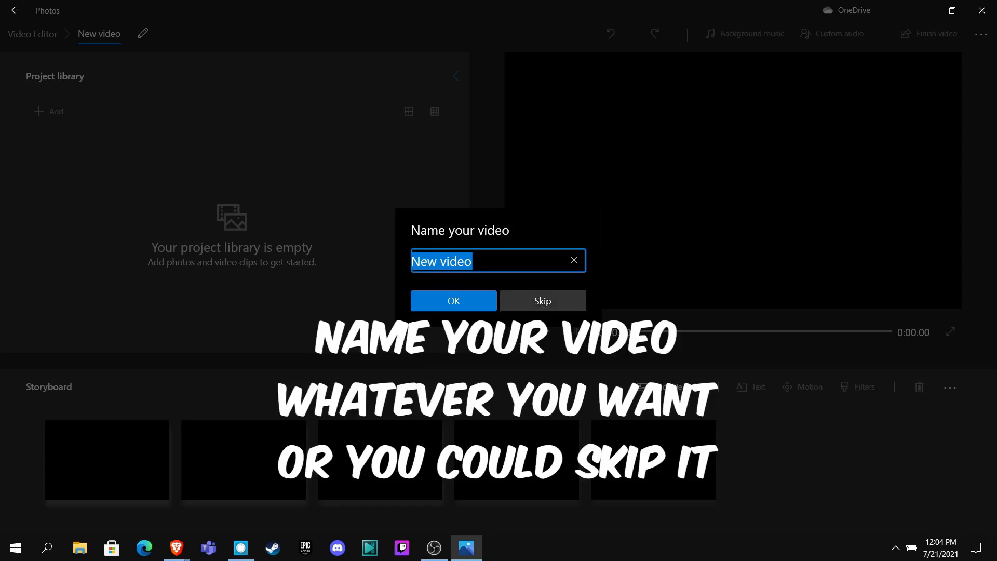
{"action": "key", "text": "BackSpace"}
{"action": "type", "text": "Test"}
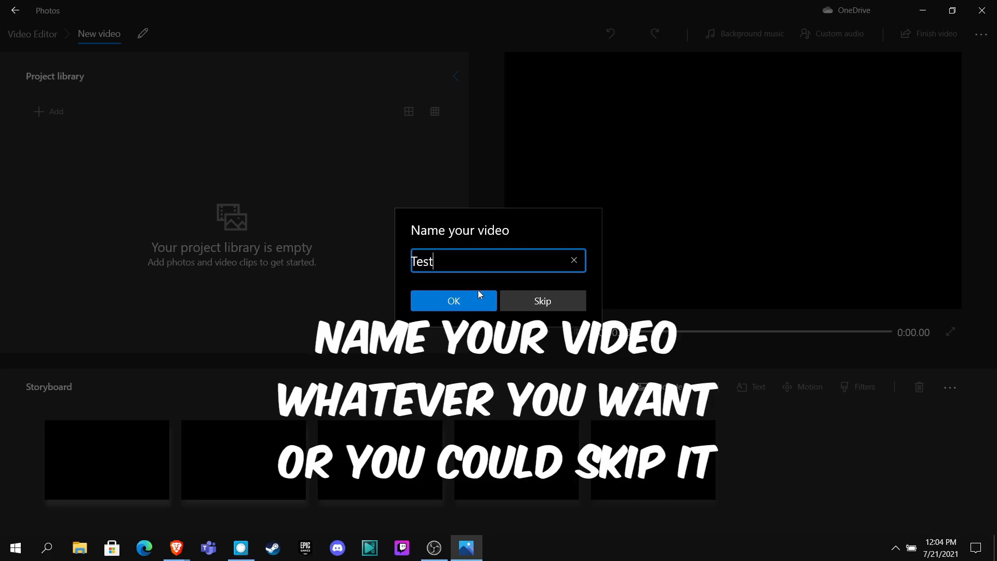
{"action": "left_click", "coordinate": [455, 304]}
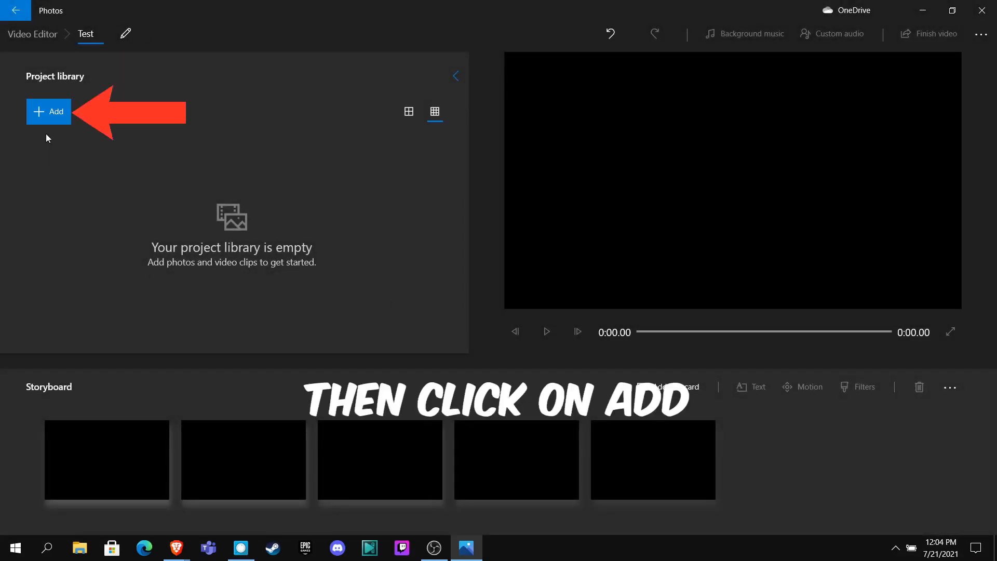
Add the BUILT_DIFFERENTLY_exported video from this PC's Avee folder to the project library.
{"action": "left_click", "coordinate": [53, 123]}
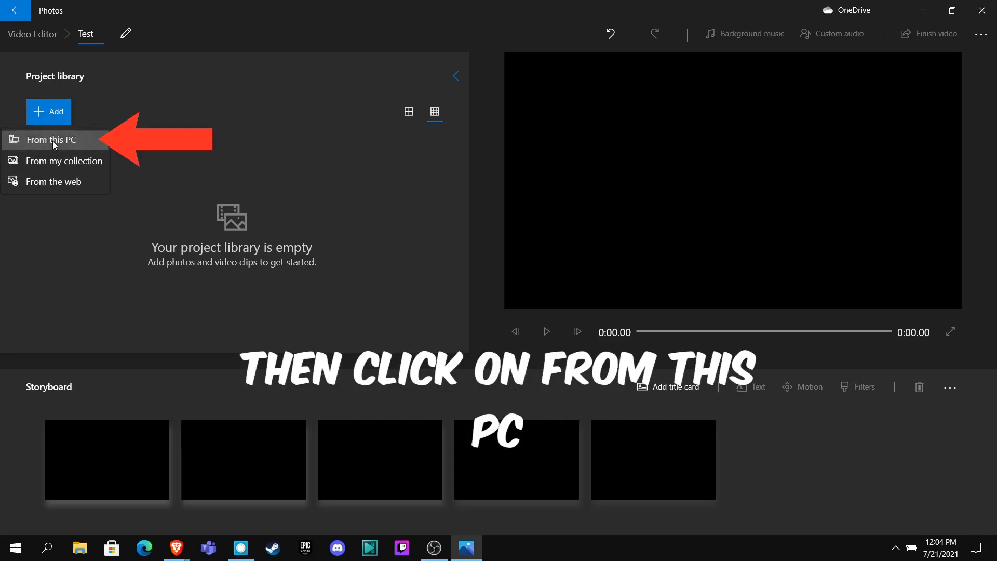
{"action": "left_click", "coordinate": [52, 141]}
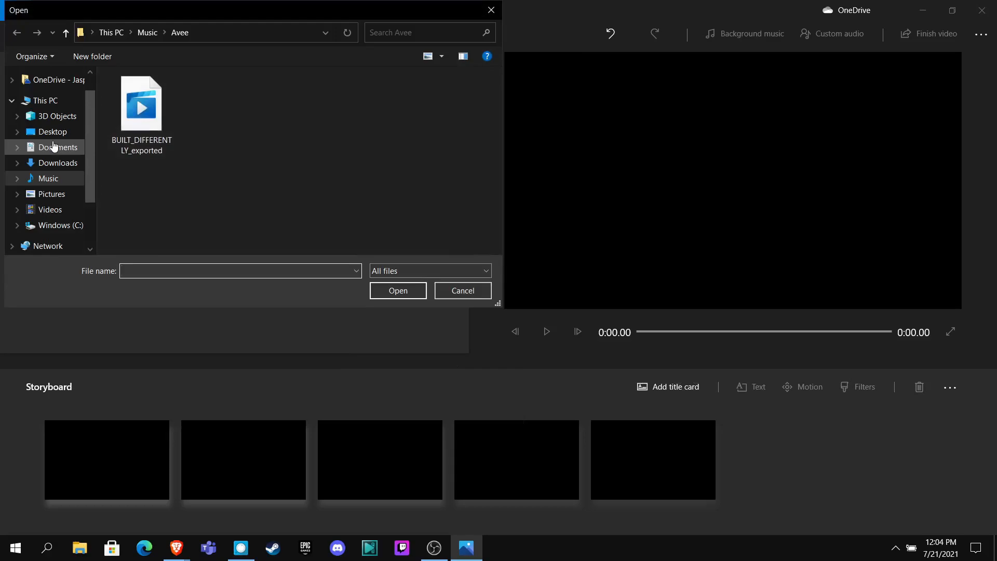
{"action": "left_click", "coordinate": [139, 140]}
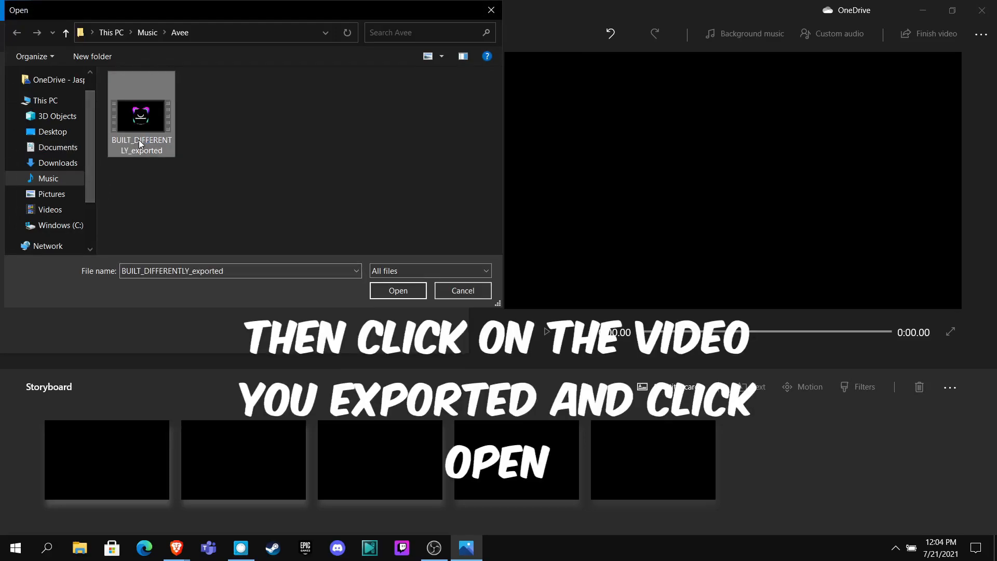
{"action": "double_click", "coordinate": [139, 139]}
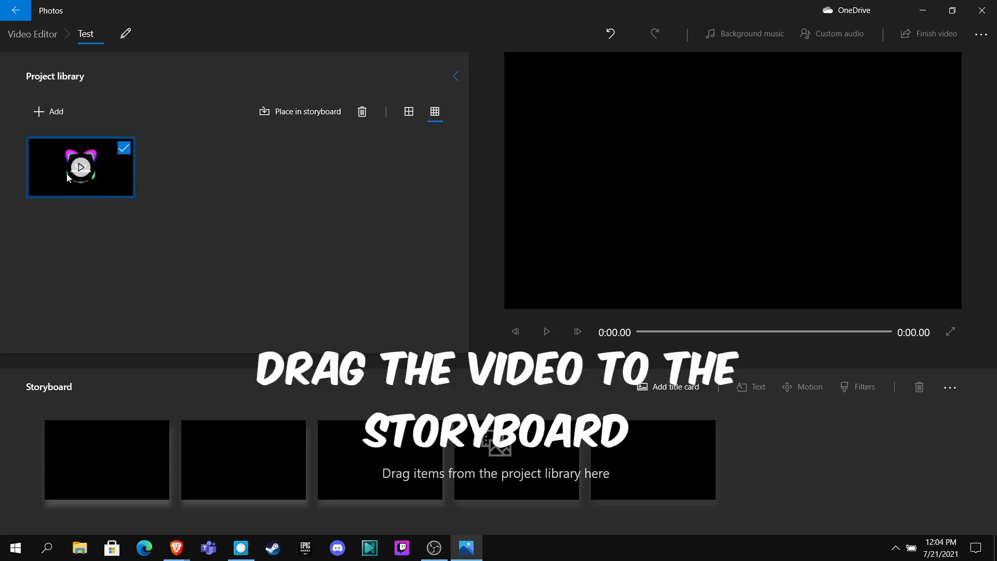
Place the library video in the first storyboard slot and mute its volume.
{"action": "left_click_drag", "start_coordinate": [68, 177], "coordinate": [109, 466]}
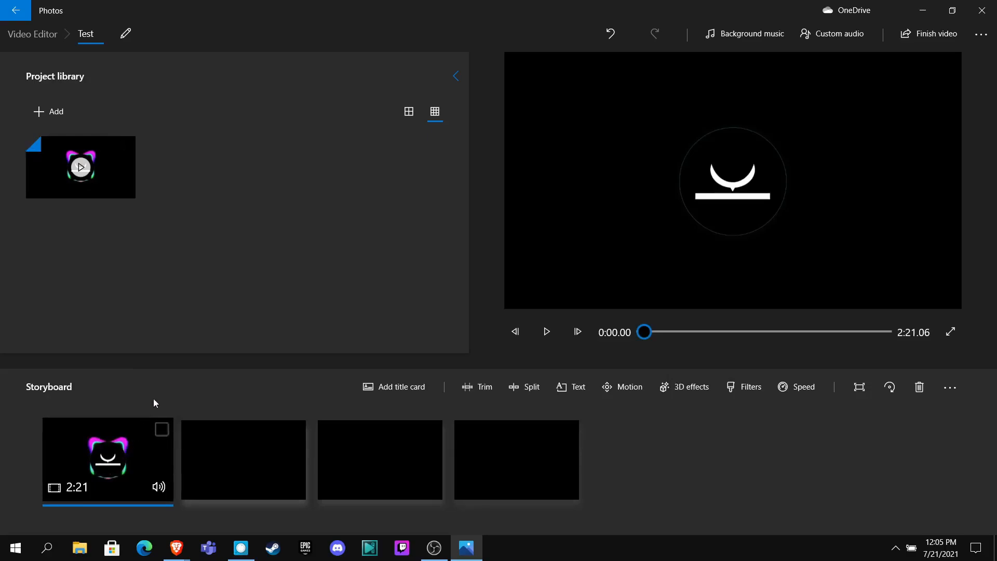
{"action": "left_click", "coordinate": [159, 488]}
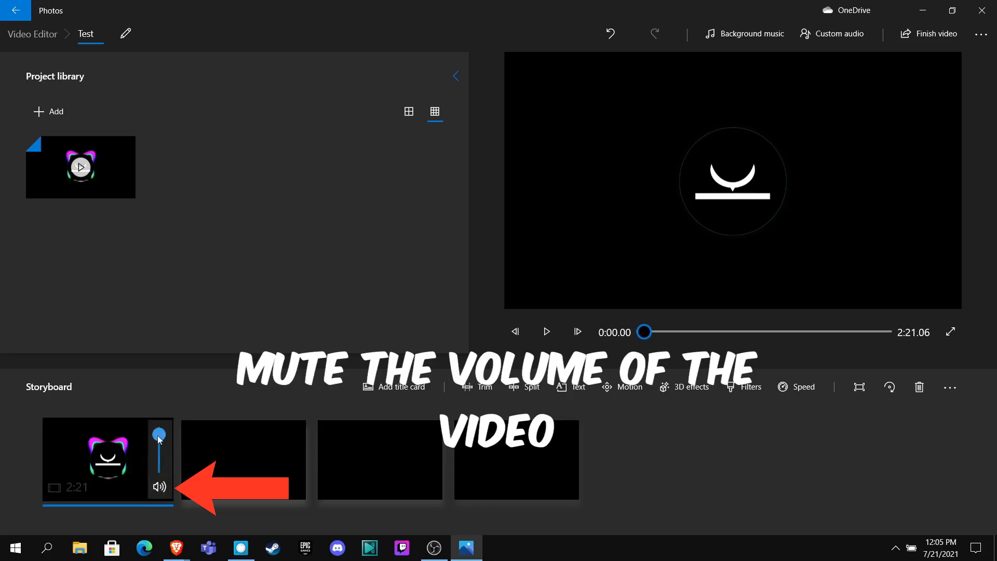
{"action": "left_click_drag", "start_coordinate": [159, 434], "coordinate": [169, 493]}
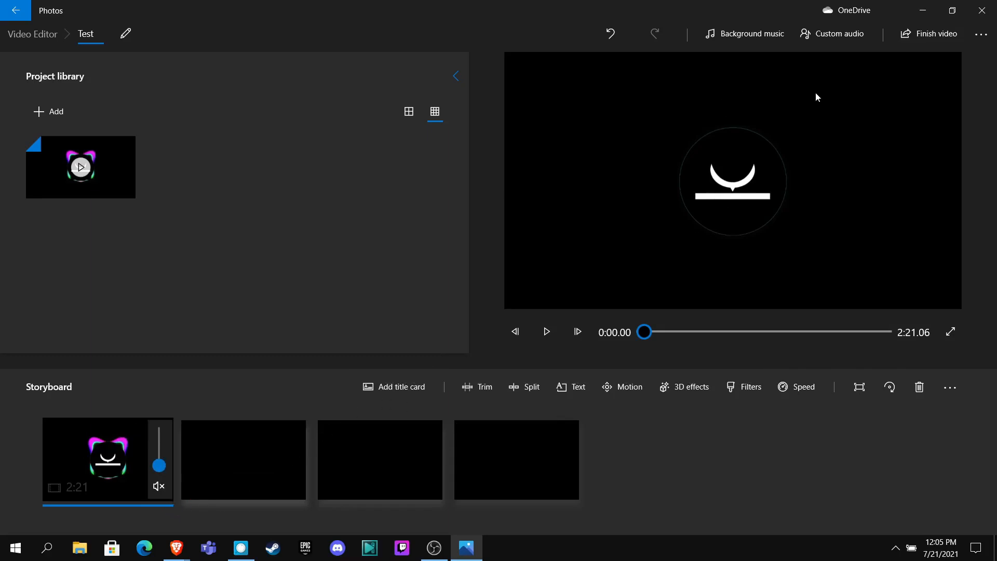
Add BUILT DIFFERENTLY.mp3 as a custom audio track for the video.
{"action": "left_click", "coordinate": [830, 37]}
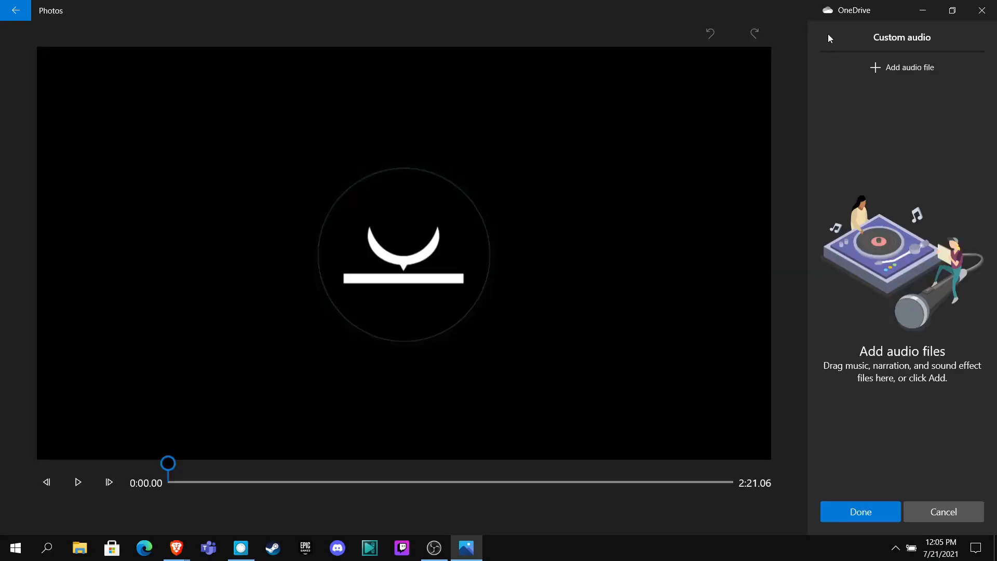
{"action": "left_click", "coordinate": [887, 71]}
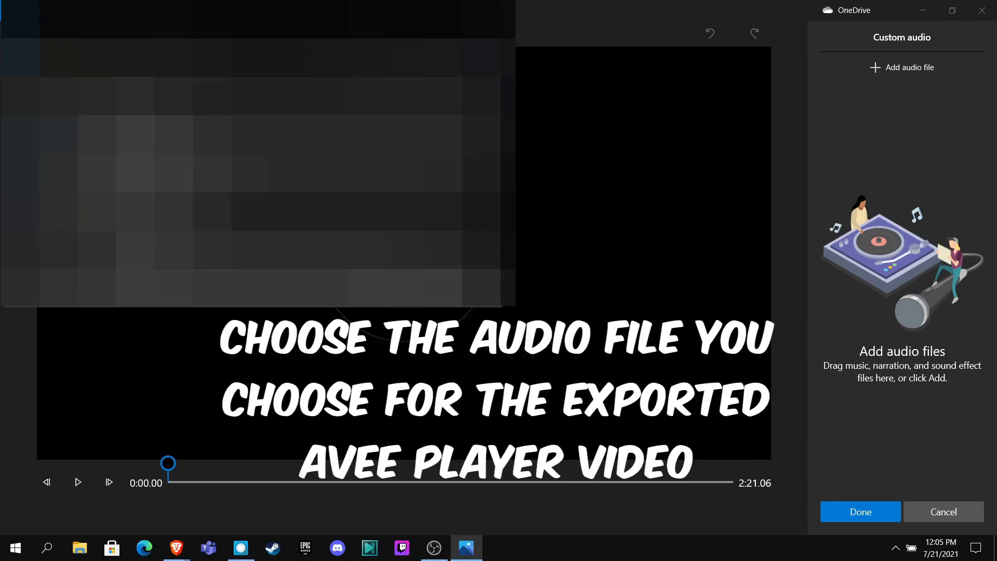
{"action": "double_click", "coordinate": [167, 139]}
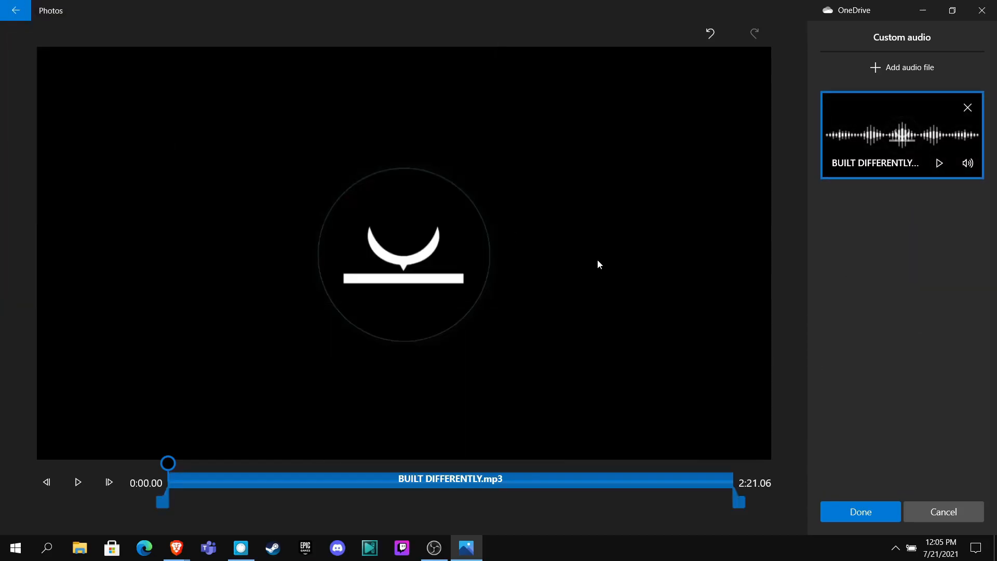
Preview the video with the new audio from its beginning and apply the custom audio.
{"action": "left_click_drag", "start_coordinate": [174, 464], "coordinate": [273, 467]}
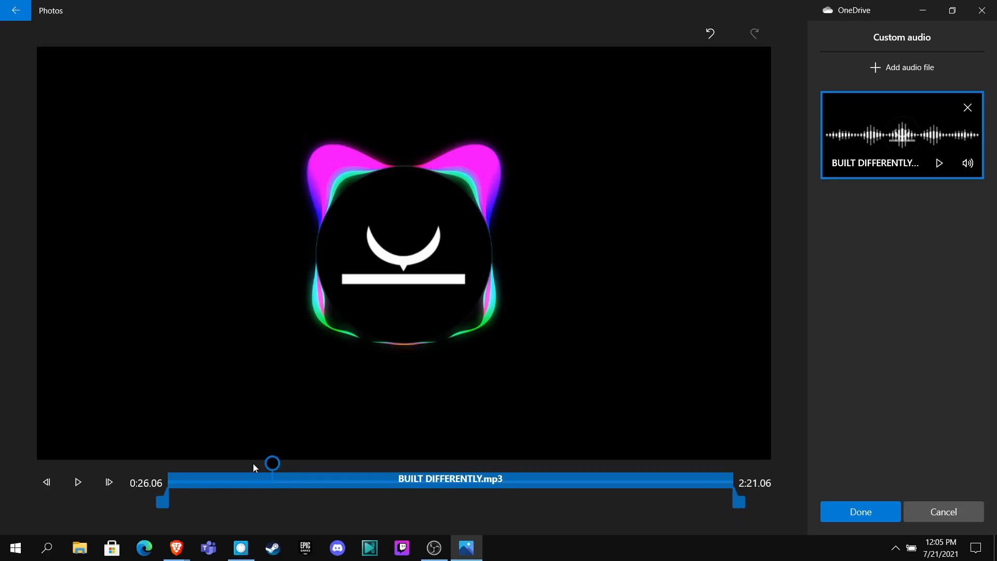
{"action": "left_click_drag", "start_coordinate": [270, 465], "coordinate": [133, 455]}
{"action": "key", "text": "space"}
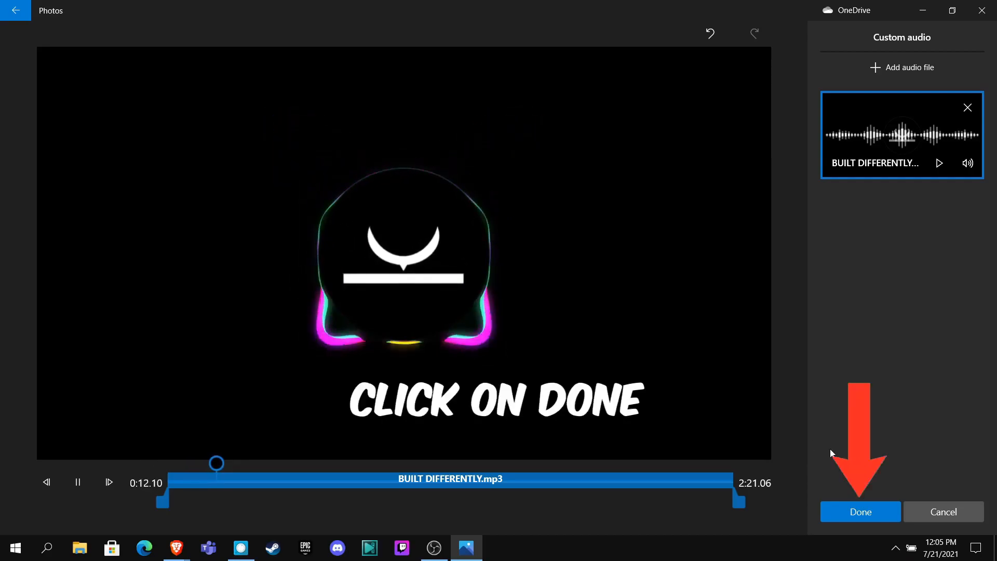
{"action": "key", "text": "space"}
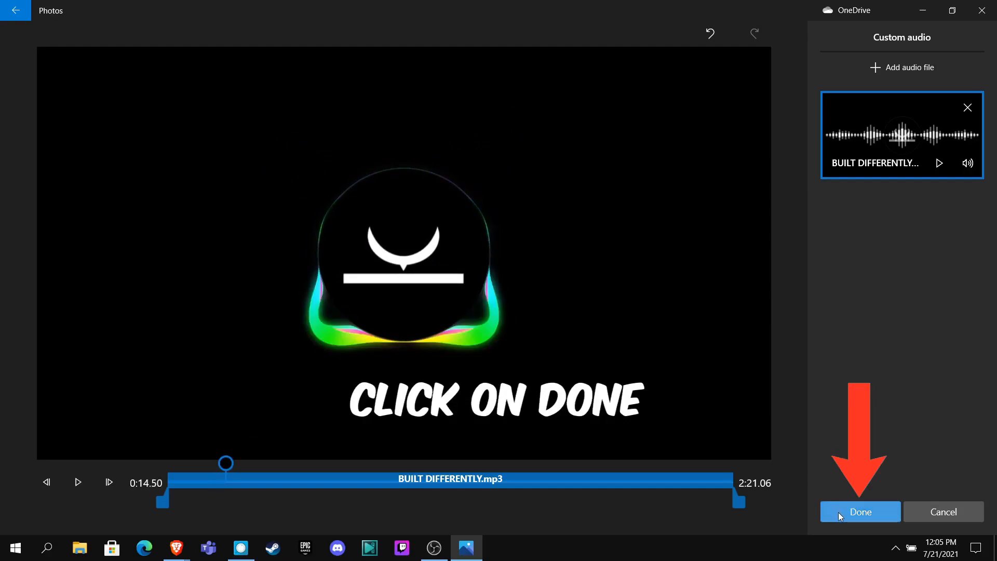
{"action": "left_click", "coordinate": [865, 513]}
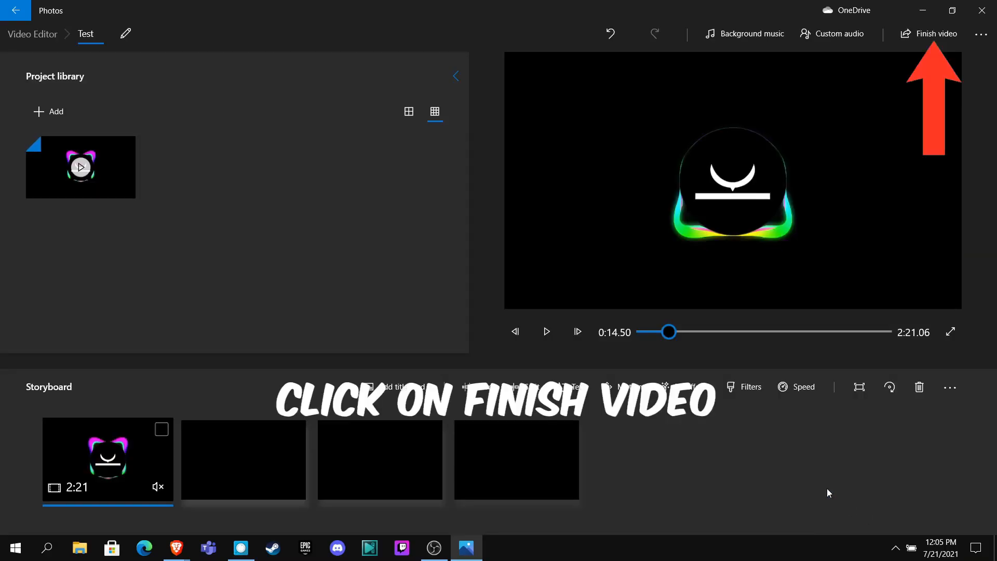
Export the finished video at High 1080p quality with hardware-accelerated encoding left on, and save the file.
{"action": "left_click", "coordinate": [925, 42]}
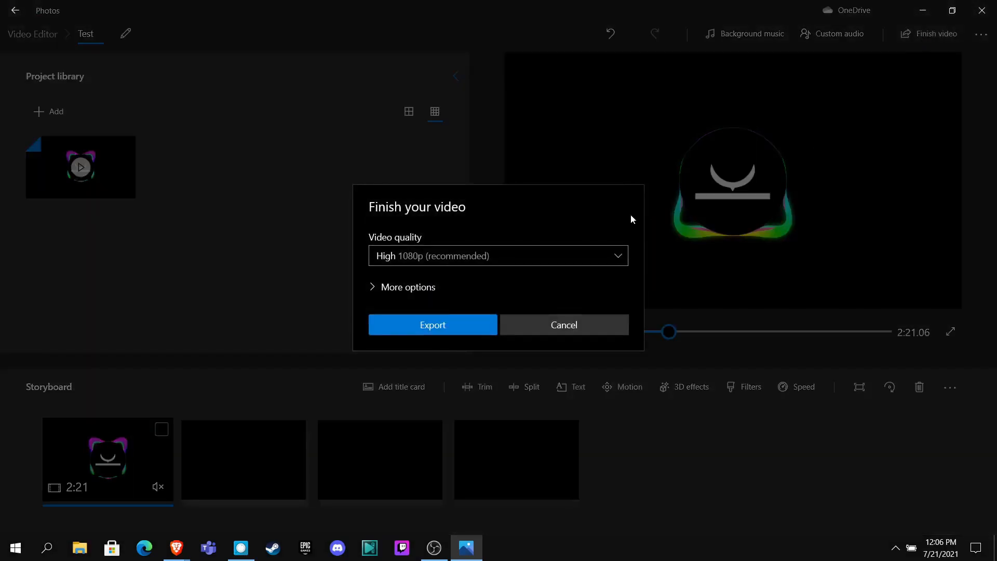
{"action": "left_click", "coordinate": [563, 257]}
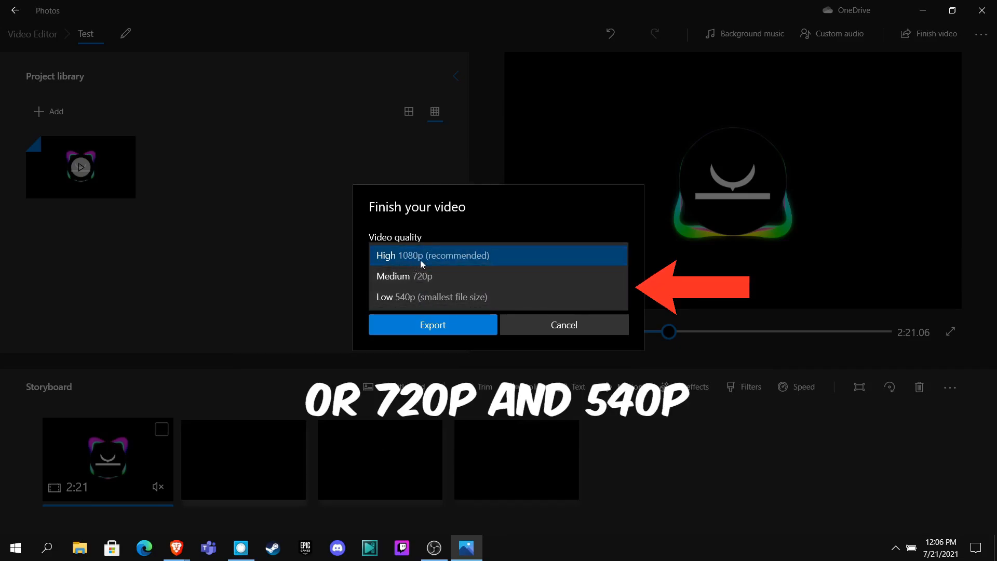
{"action": "left_click", "coordinate": [482, 257]}
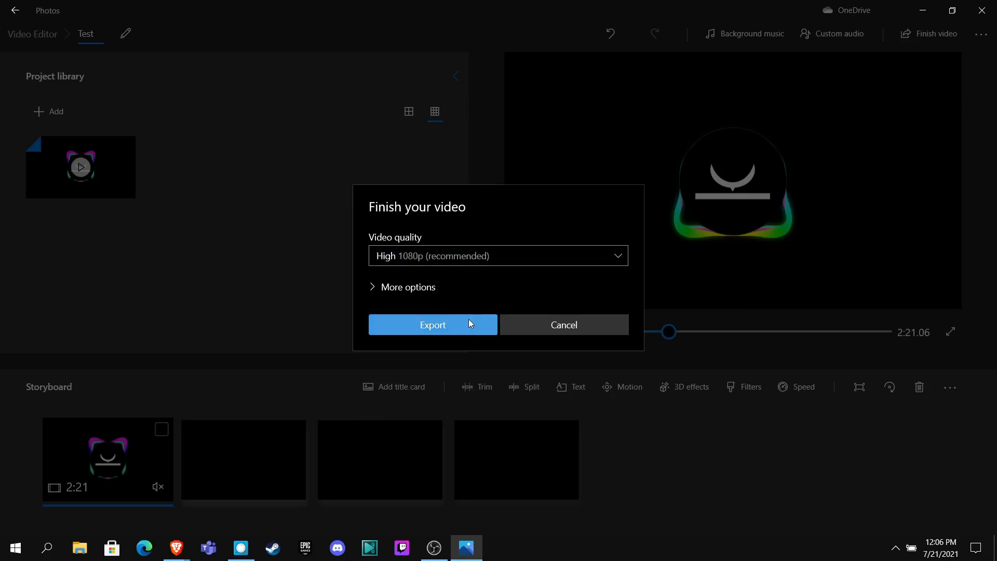
{"action": "left_click", "coordinate": [407, 291]}
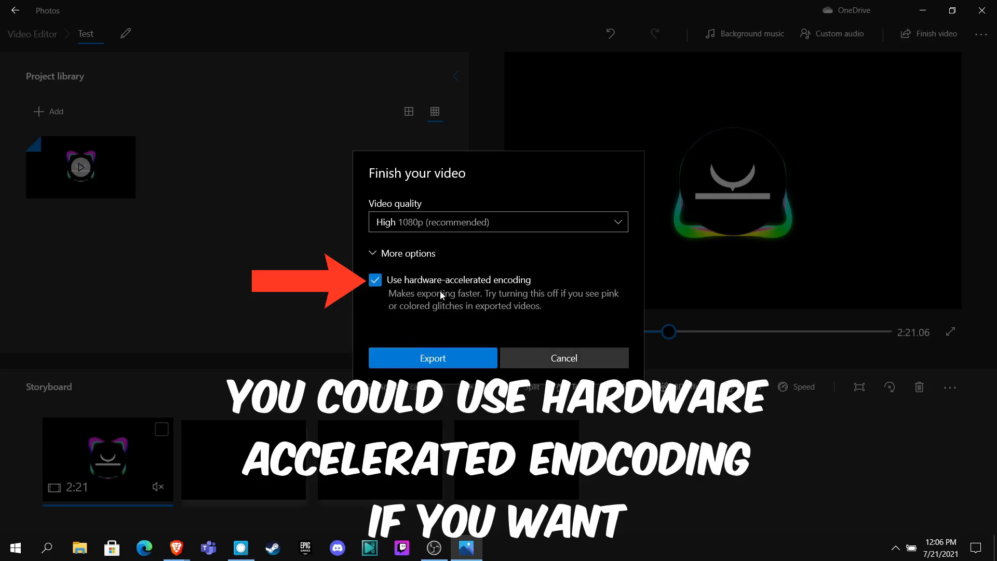
{"action": "left_click", "coordinate": [401, 255]}
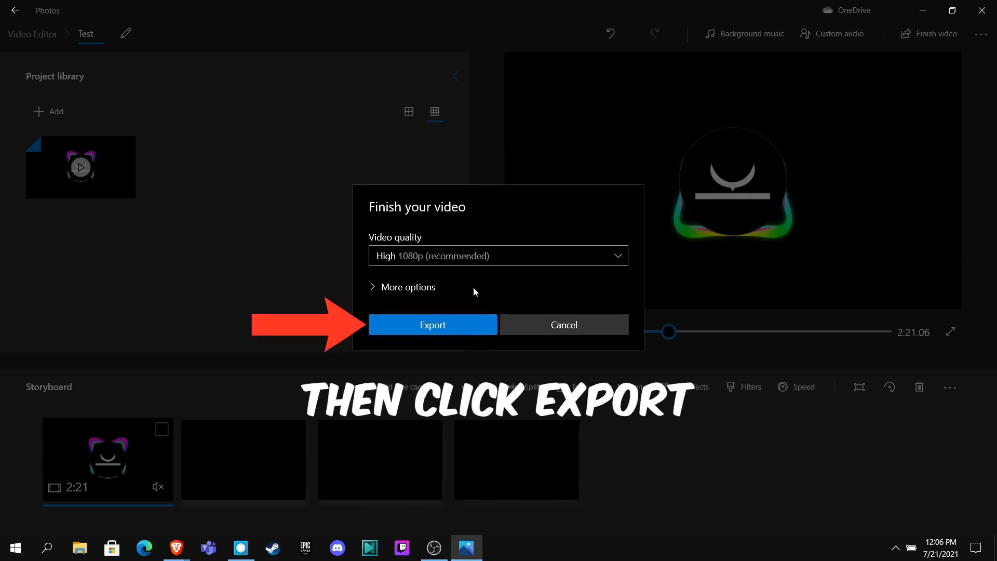
{"action": "left_click", "coordinate": [432, 326]}
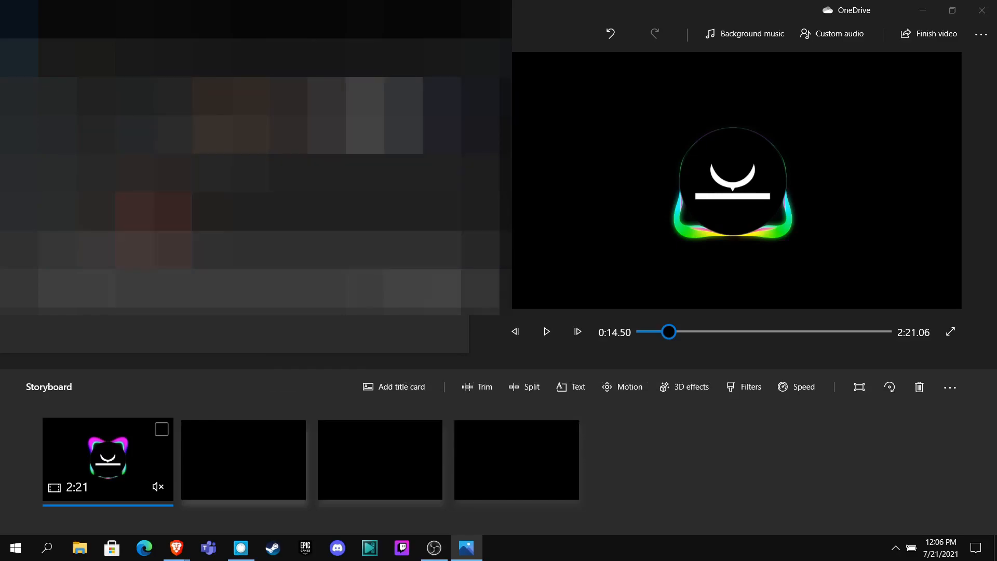
{"action": "left_click", "coordinate": [397, 291]}
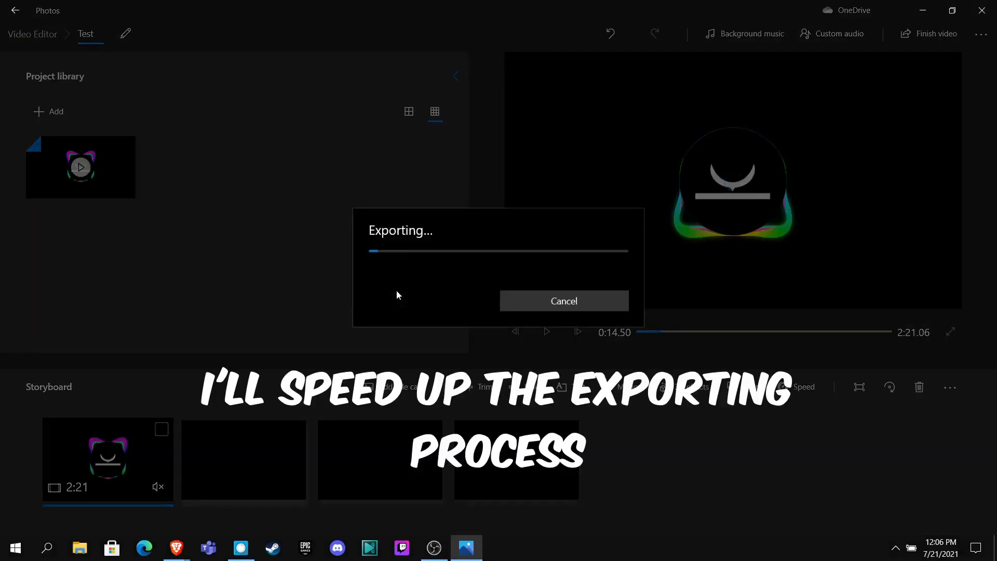